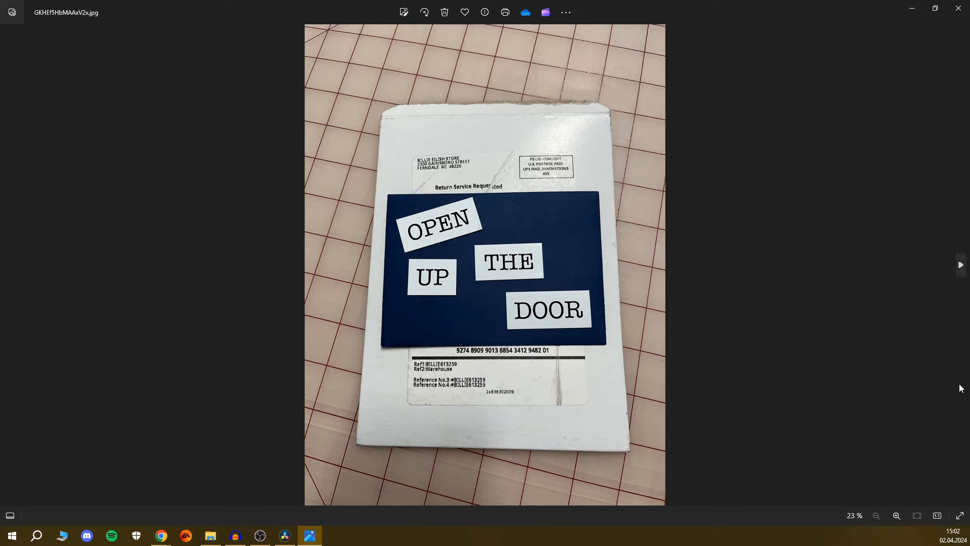
- Advance past the red room photo to the map screenshot with the dropped pin
key(Right)
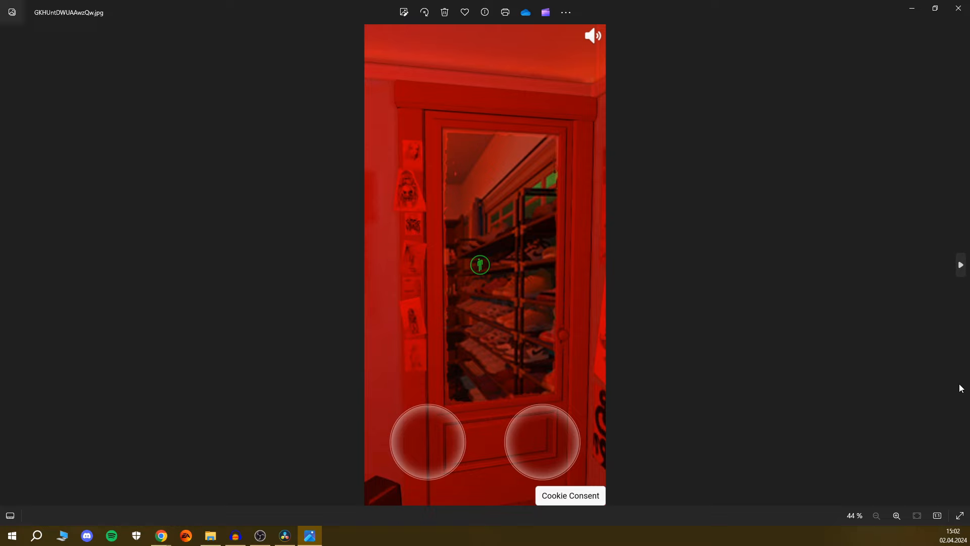
key(Right)
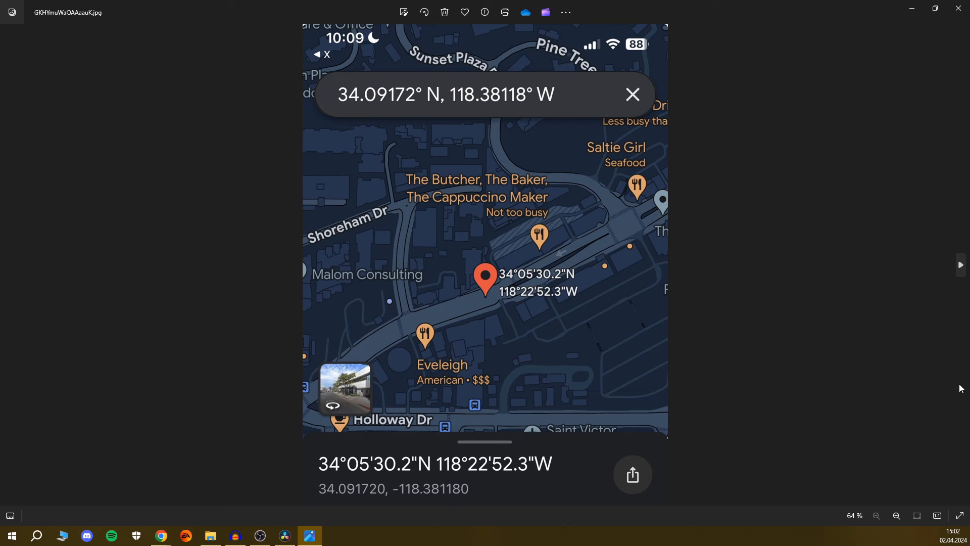
- Move to the street photo of the SHE'S THE HEADLIGHTS billboard
key(Right)
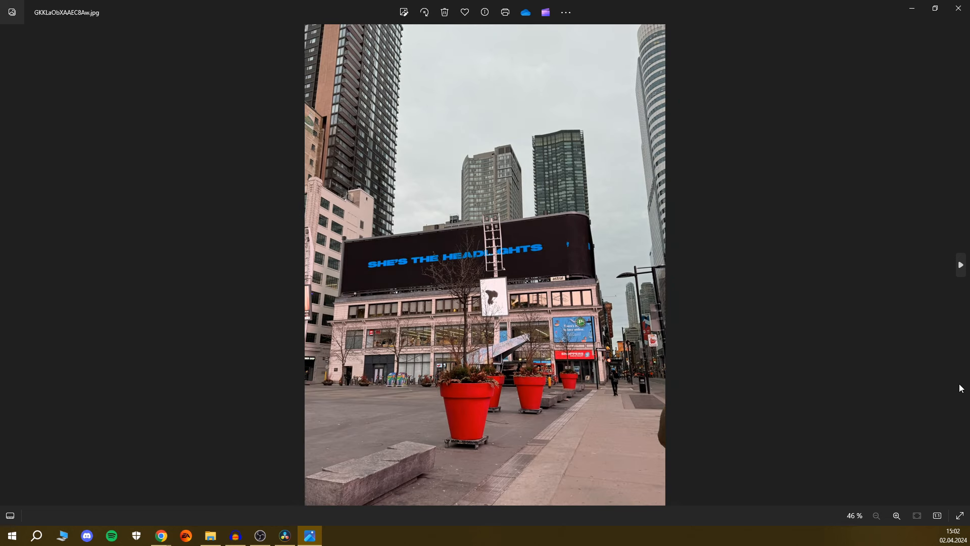
scroll(485, 258, up, 5)
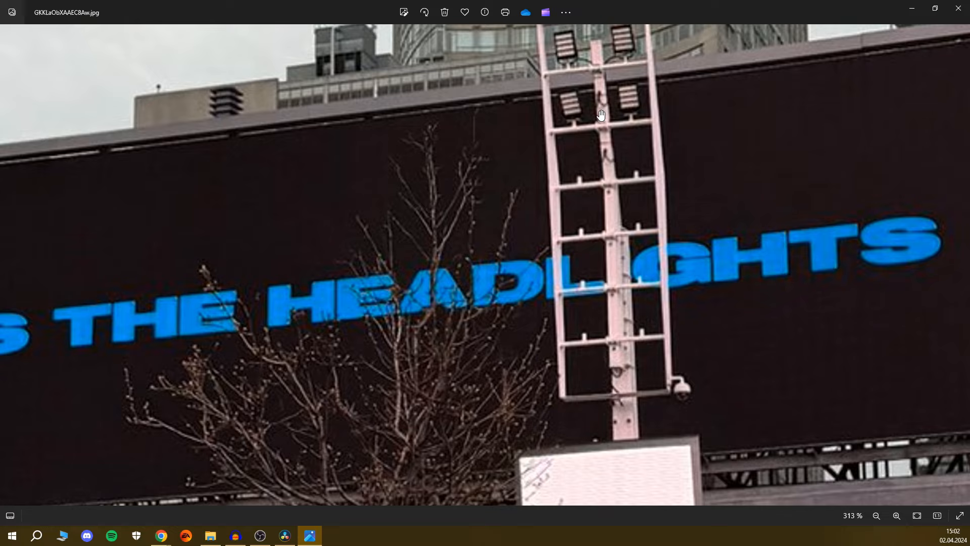
scroll(705, 287, up, 2)
scroll(704, 287, down, 5)
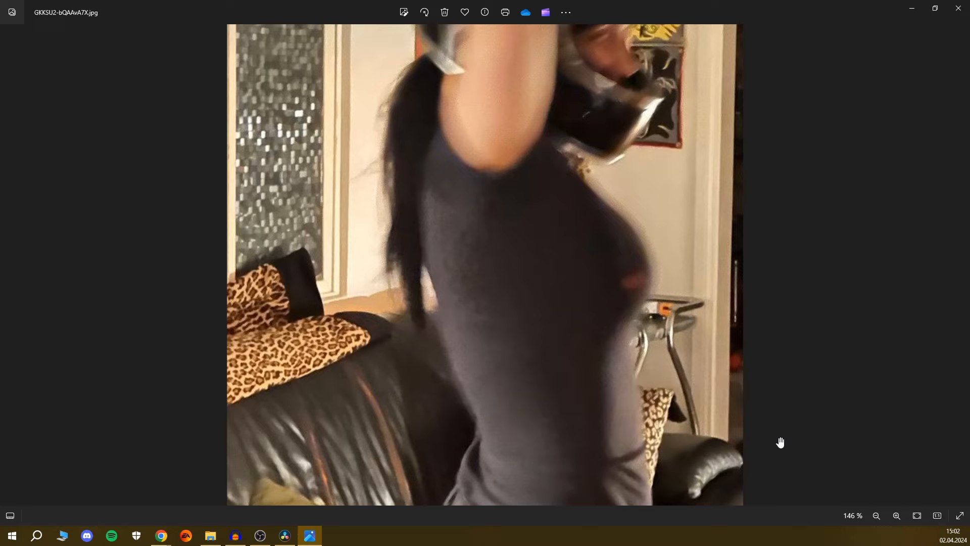
scroll(780, 442, down, 1)
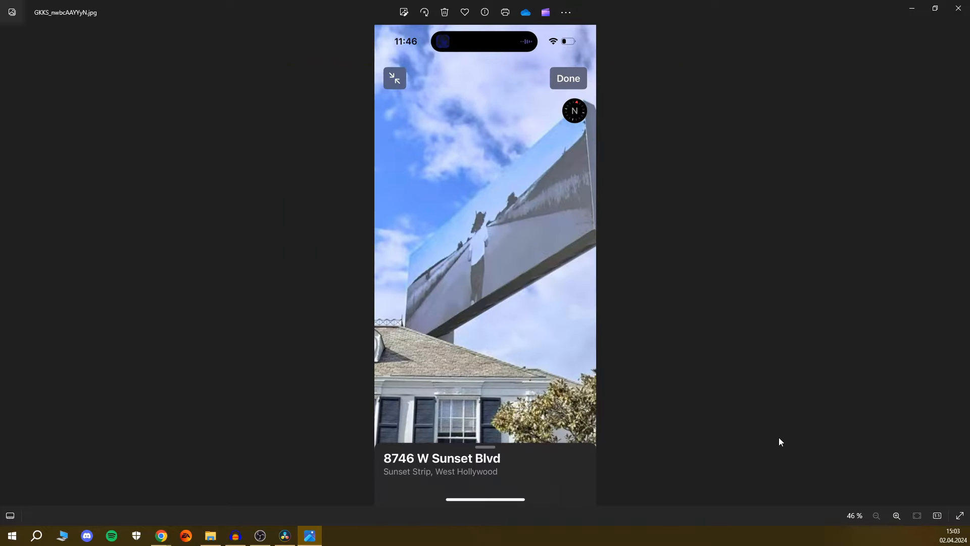
key(Right)
key(Left)
scroll(596, 330, up, 1)
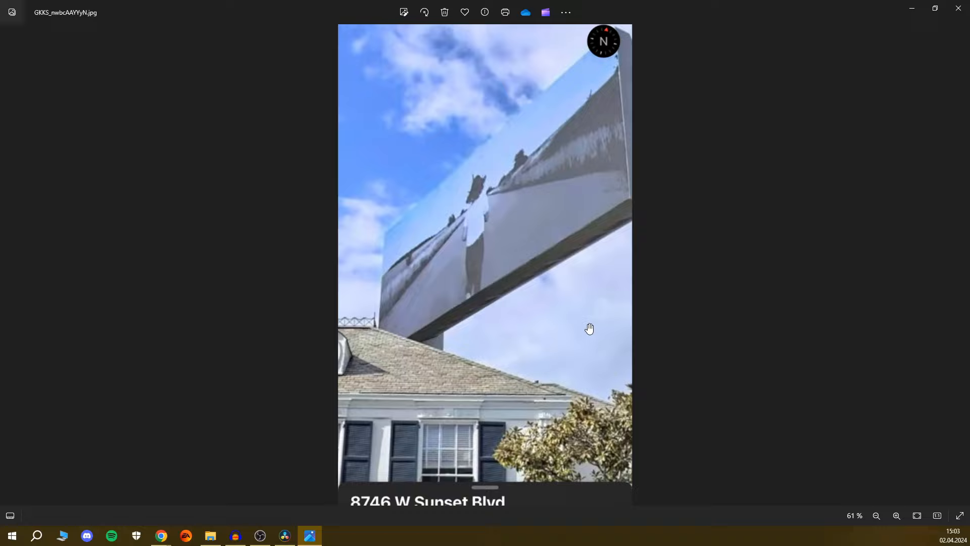
scroll(636, 342, down, 1)
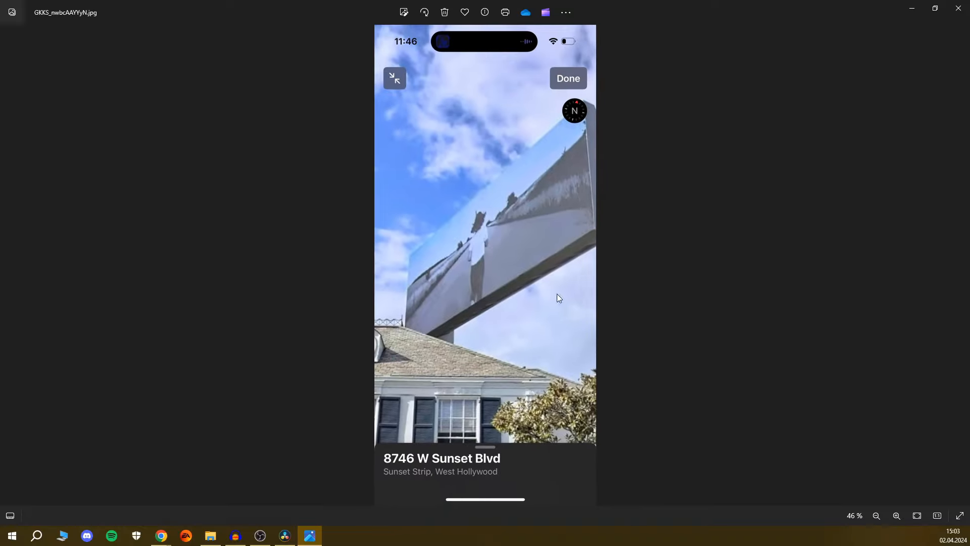
scroll(556, 298, up, 1)
scroll(509, 249, up, 1)
scroll(563, 271, up, 1)
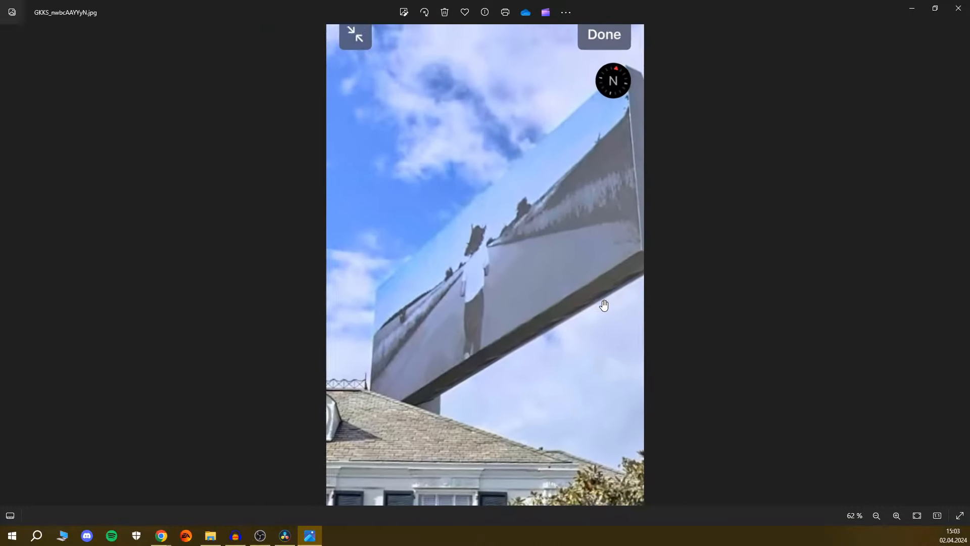
scroll(605, 305, down, 1)
scroll(599, 307, up, 2)
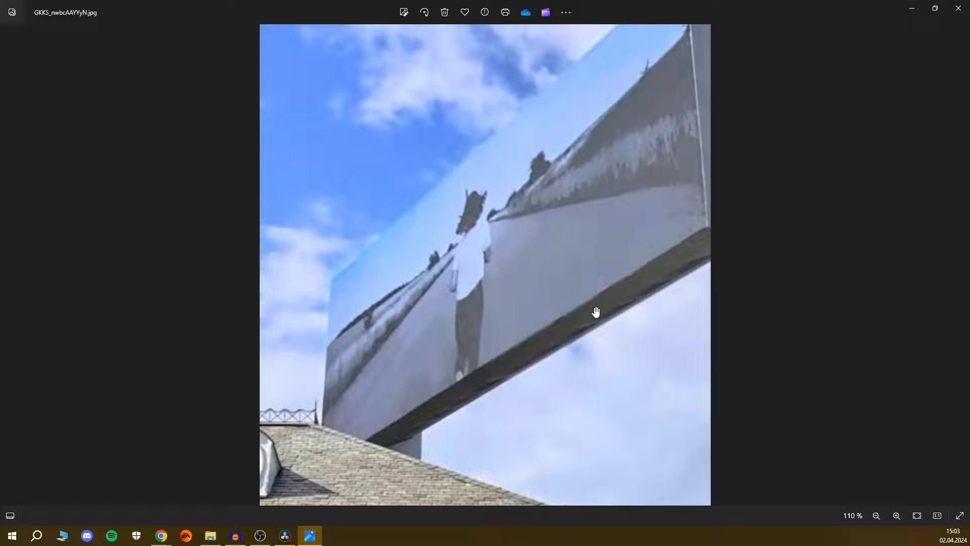
scroll(595, 315, up, 1)
scroll(595, 313, down, 2)
scroll(596, 311, down, 1)
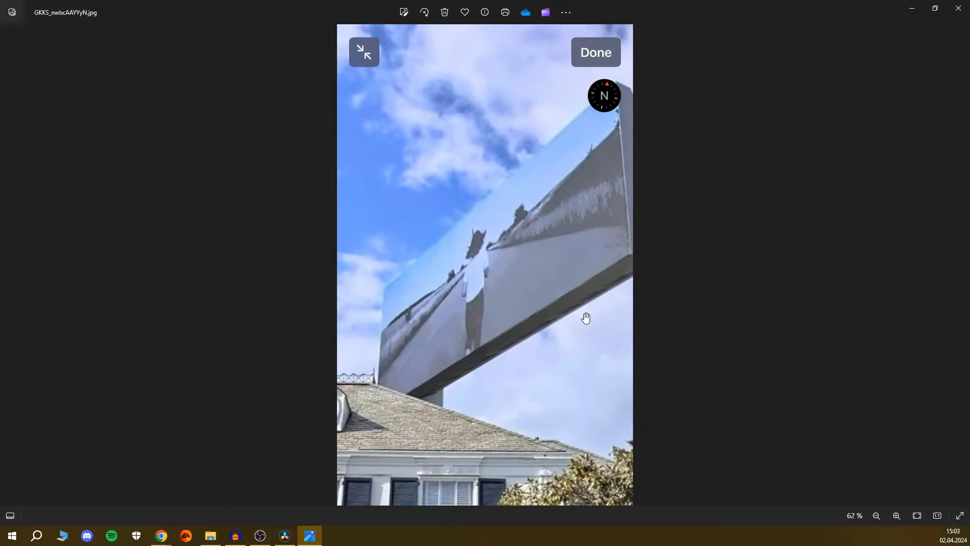
scroll(590, 317, down, 1)
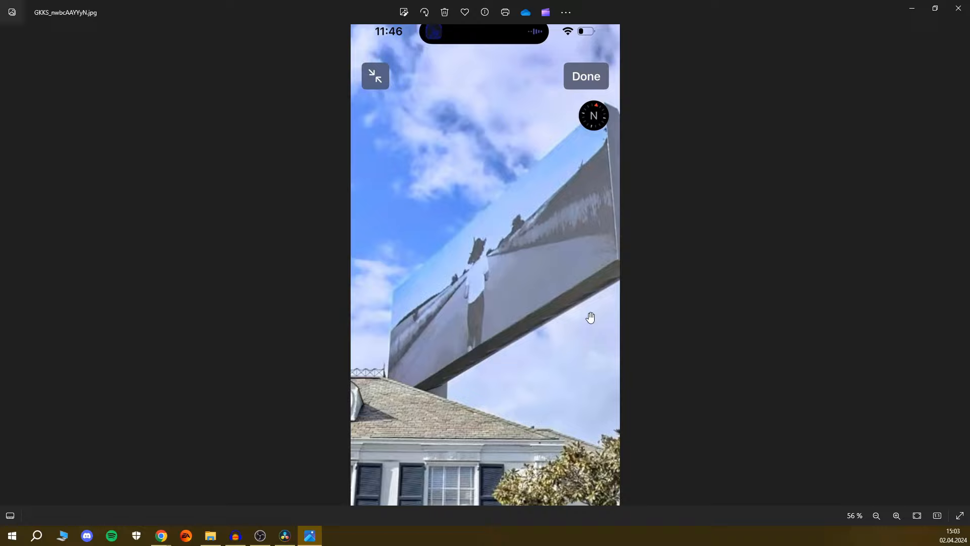
- View the 8739 W Sunset Blvd billboard shot, shifting it to show more sky, then reach the street-level screenshot
key(Right)
key(Right)
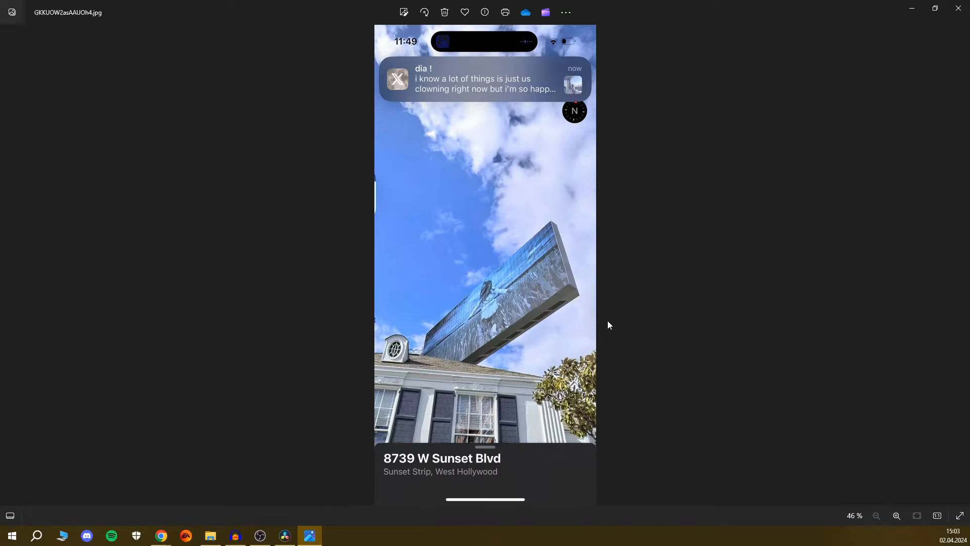
scroll(608, 321, up, 4)
scroll(613, 351, up, 1)
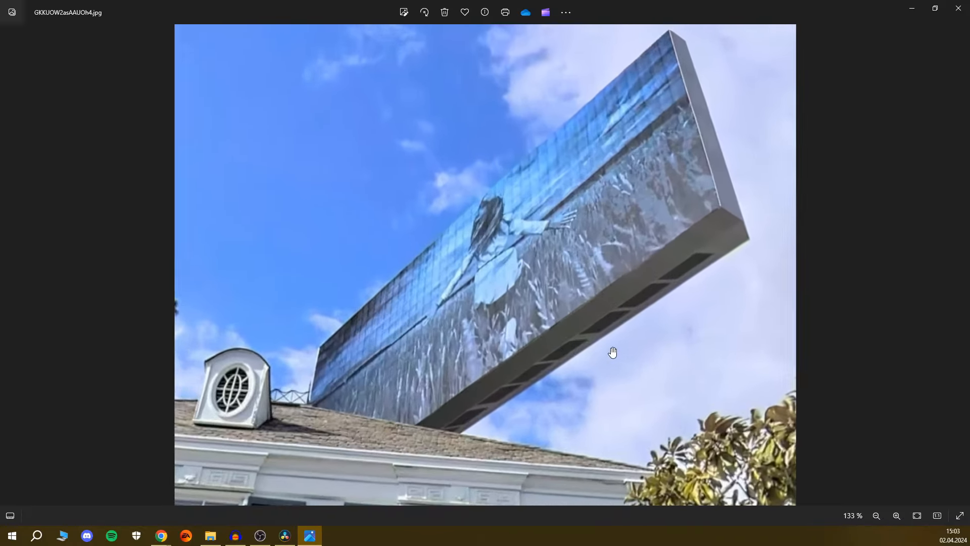
drag(612, 352, 694, 362)
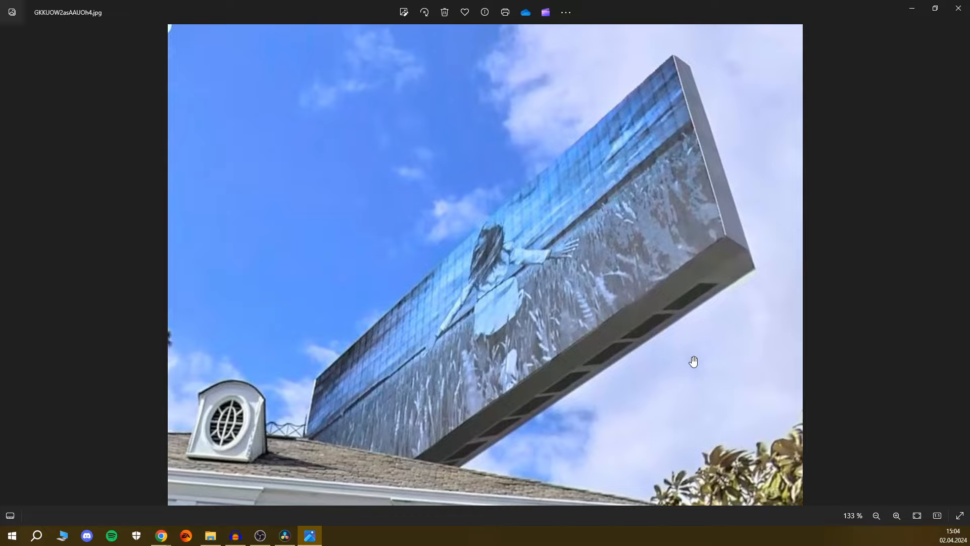
scroll(694, 361, down, 2)
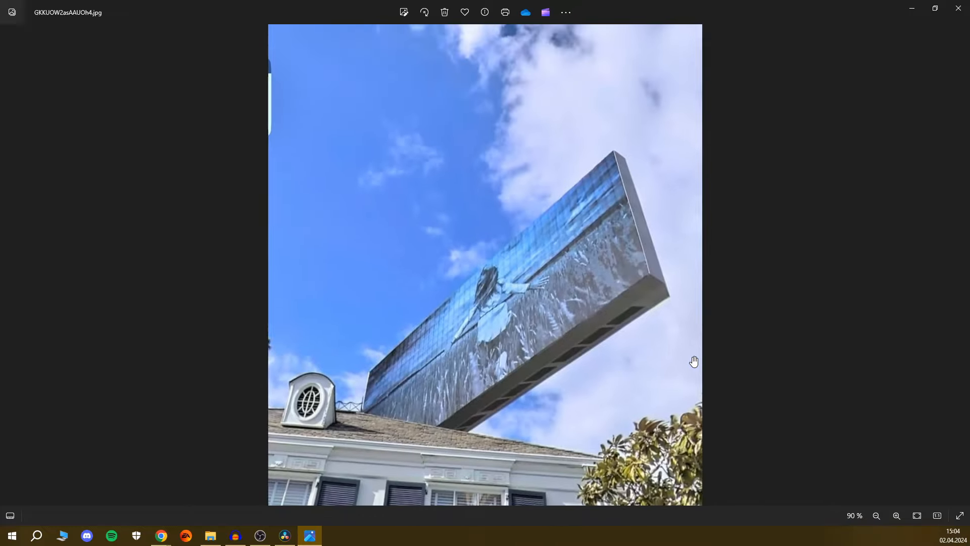
scroll(662, 383, down, 2)
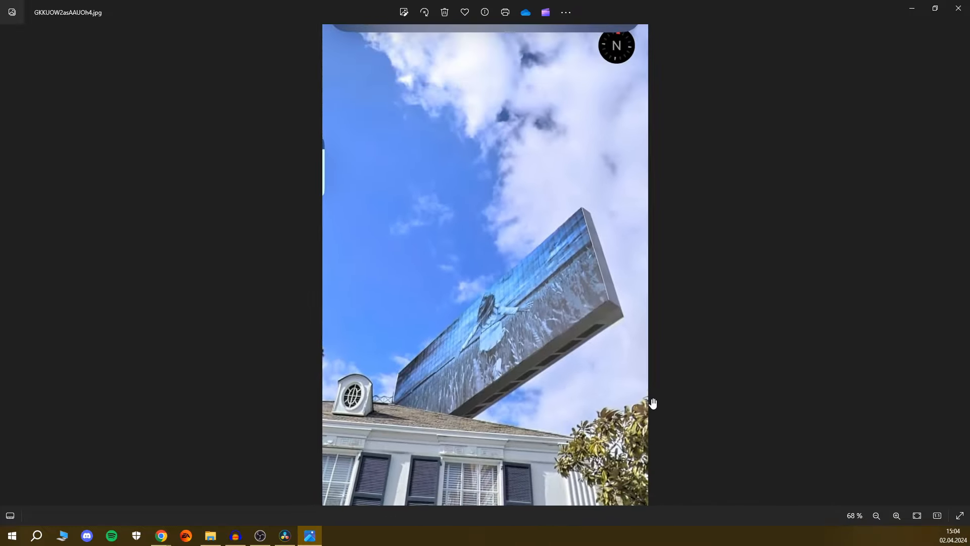
key(Right)
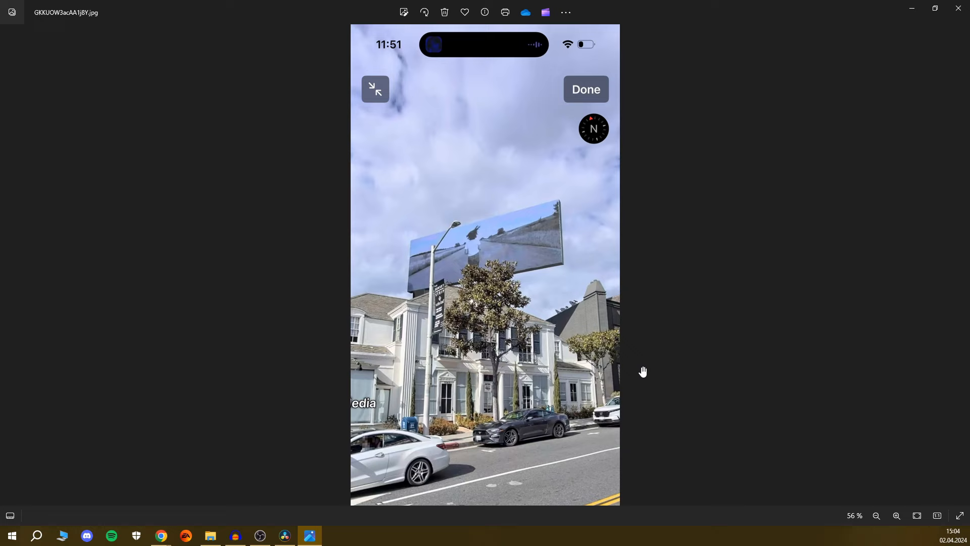
- Move to the IYKYK image of the masked figure with the comment overlay
key(Right)
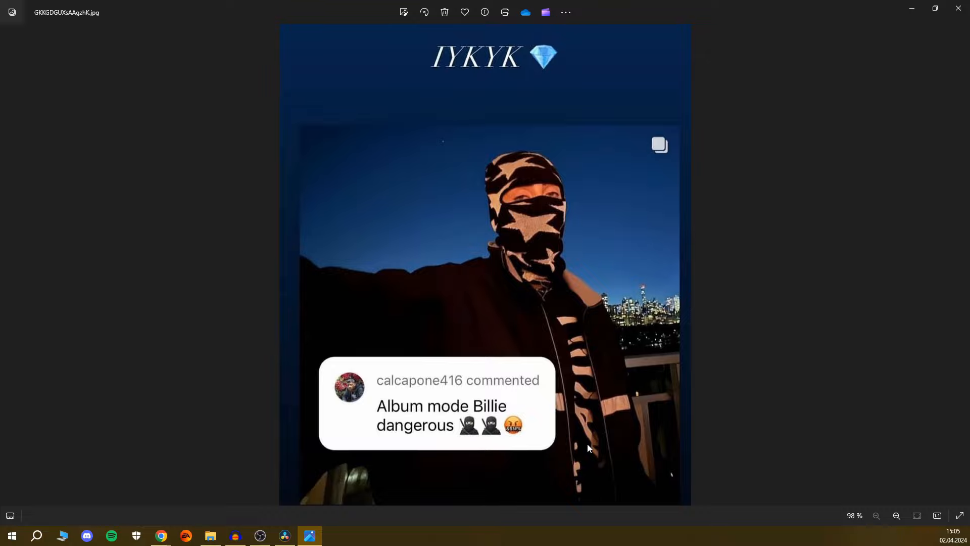
- Advance through several saved images to the solid blue cover photo post
key(Right)
key(Right)
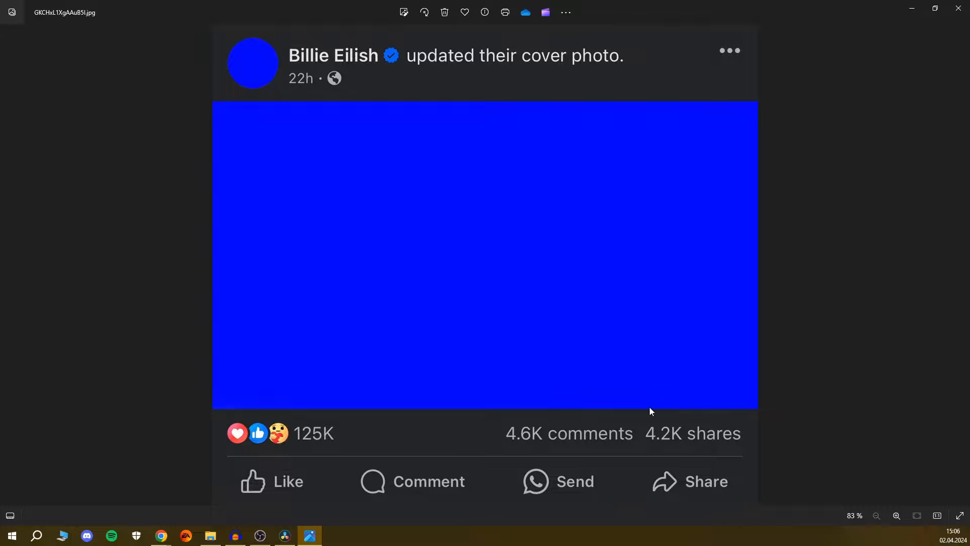
- Show the pop_insider 'Billie announcement to break internet' post
key(Left)
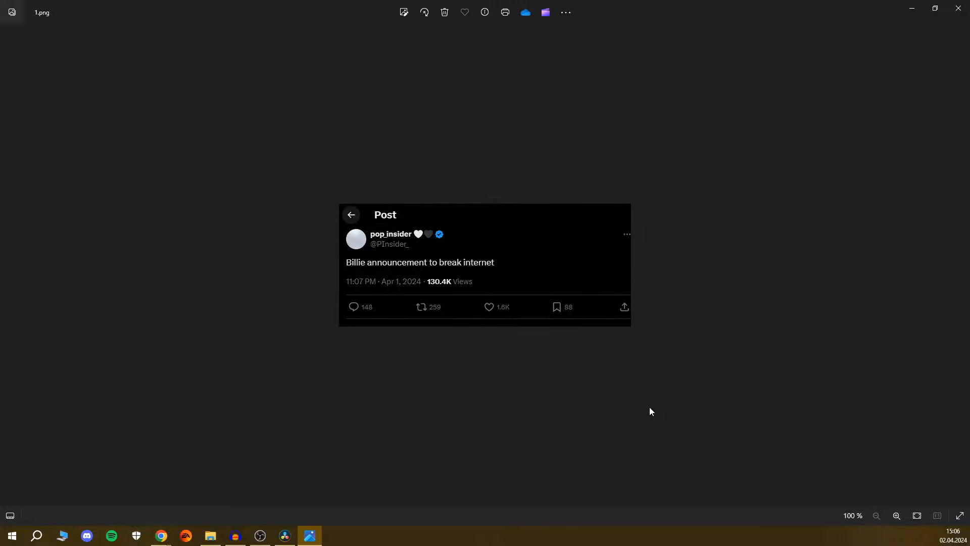
scroll(570, 432, up, 3)
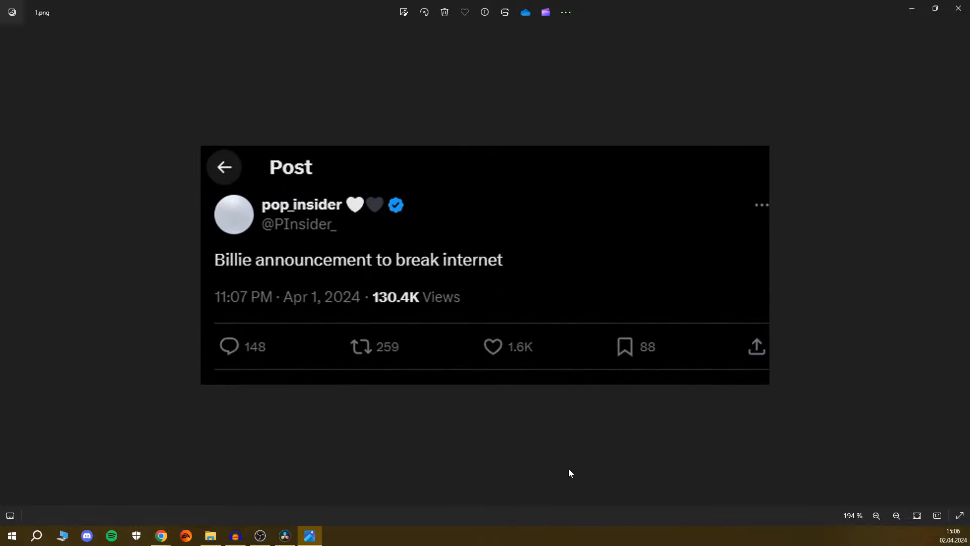